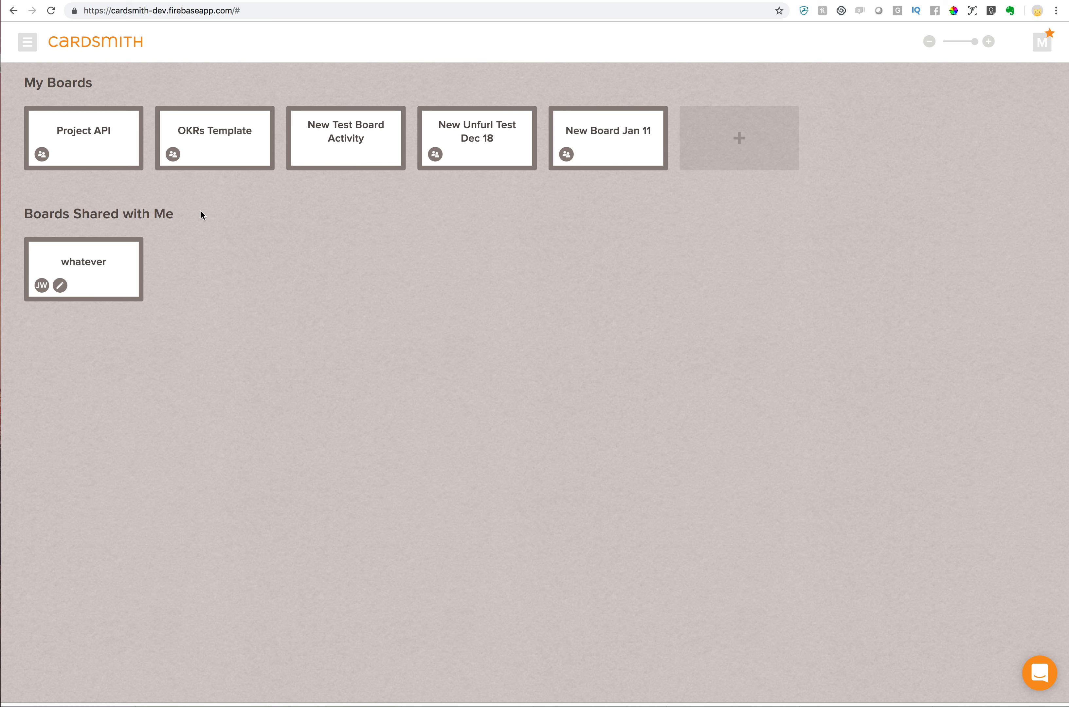
Review the mixedrowandcolumncards sheet in Google Sheets, examining its card ID, title, column, row and color data
left_click(25, 43)
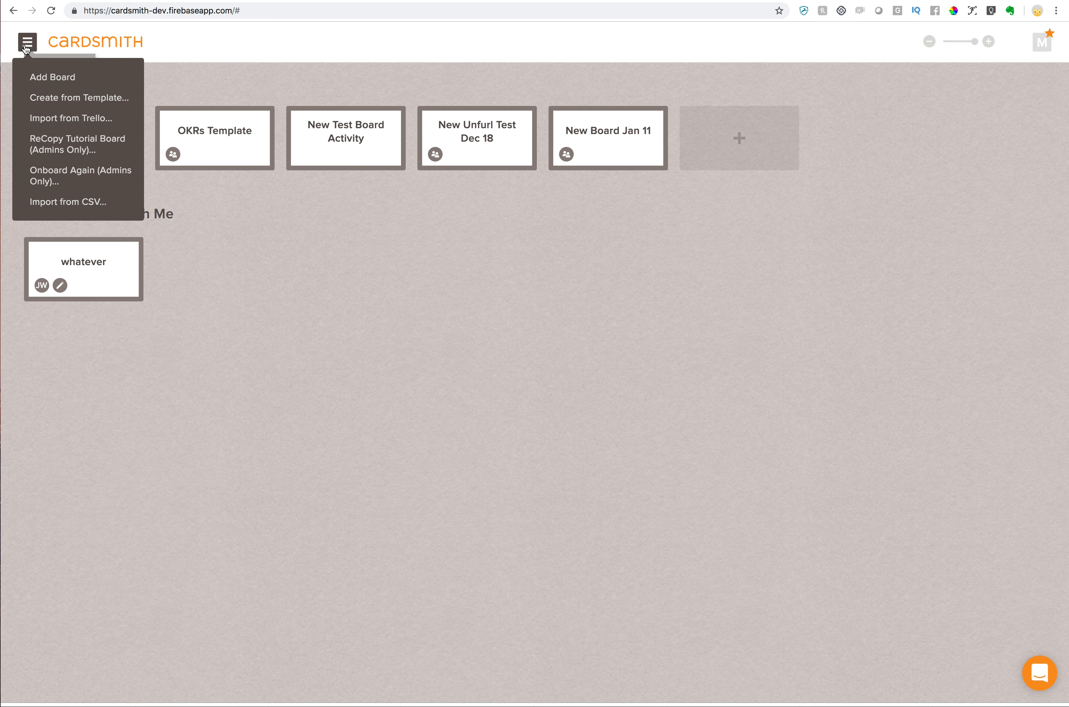
left_click(62, 206)
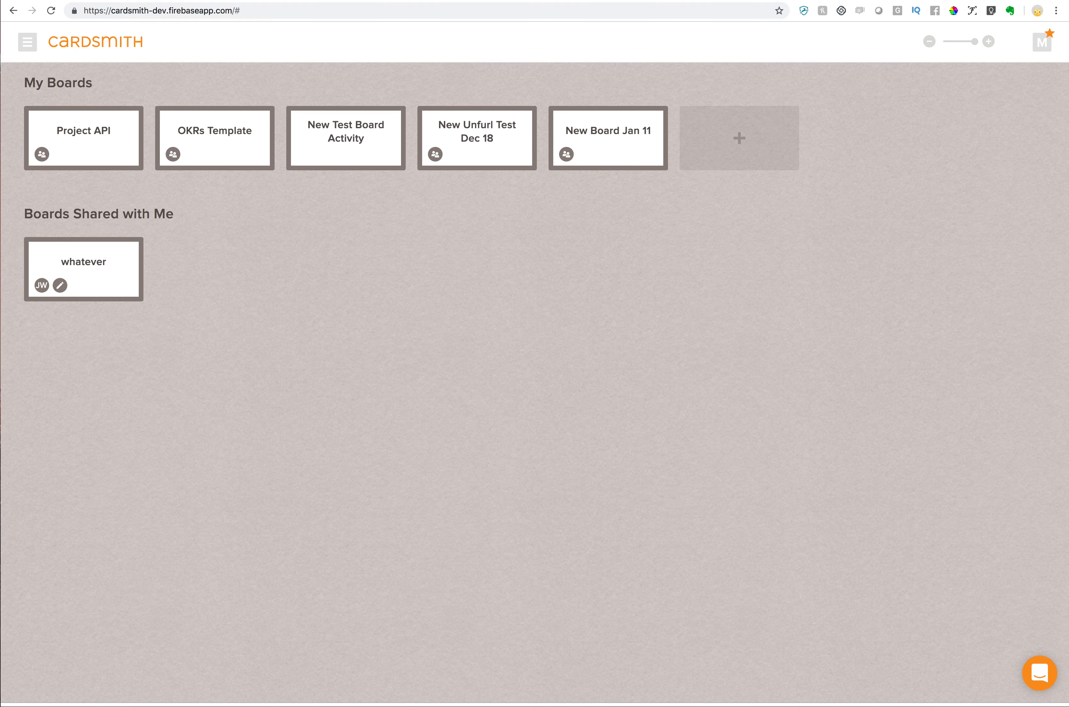
key("super+grave")
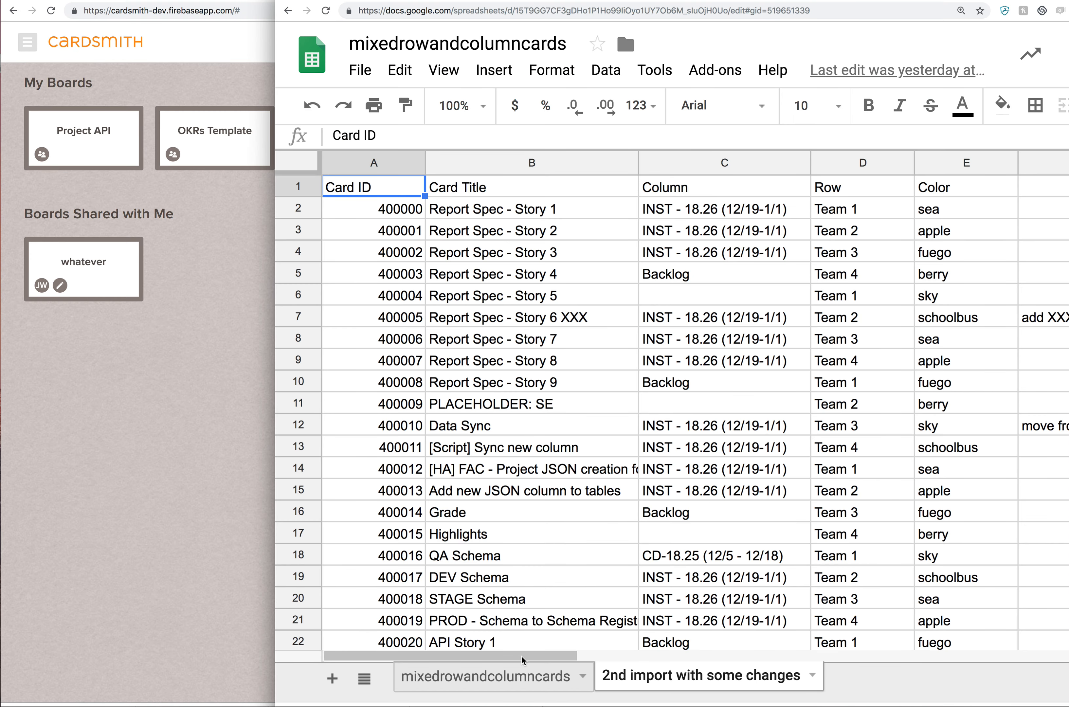
left_click(514, 673)
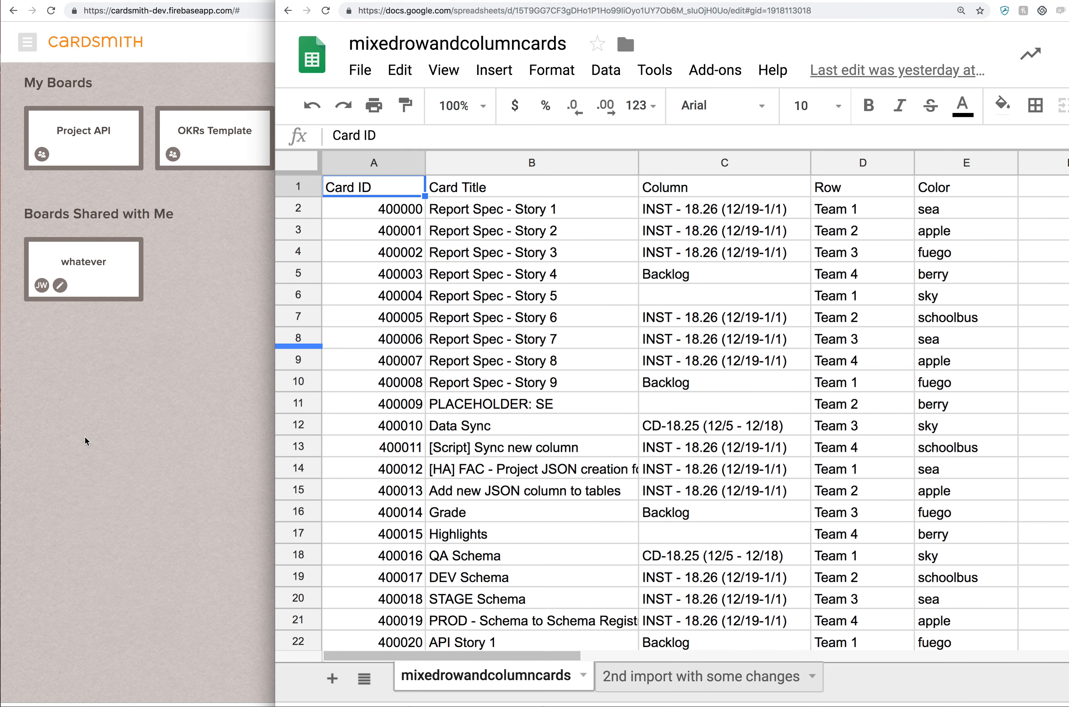
left_click(205, 488)
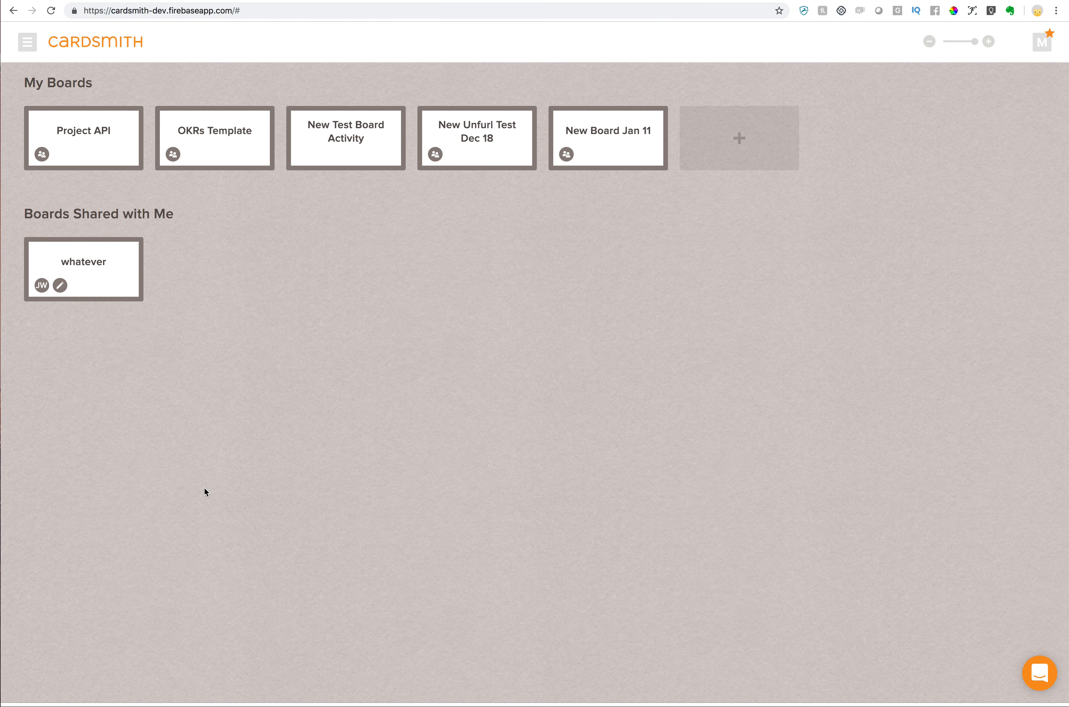
Import "mixedrowandcolumncards - mixedrowandcolumncards.csv" from Downloads into CardSmith as a new board named "Project X"
left_click(27, 41)
left_click(73, 203)
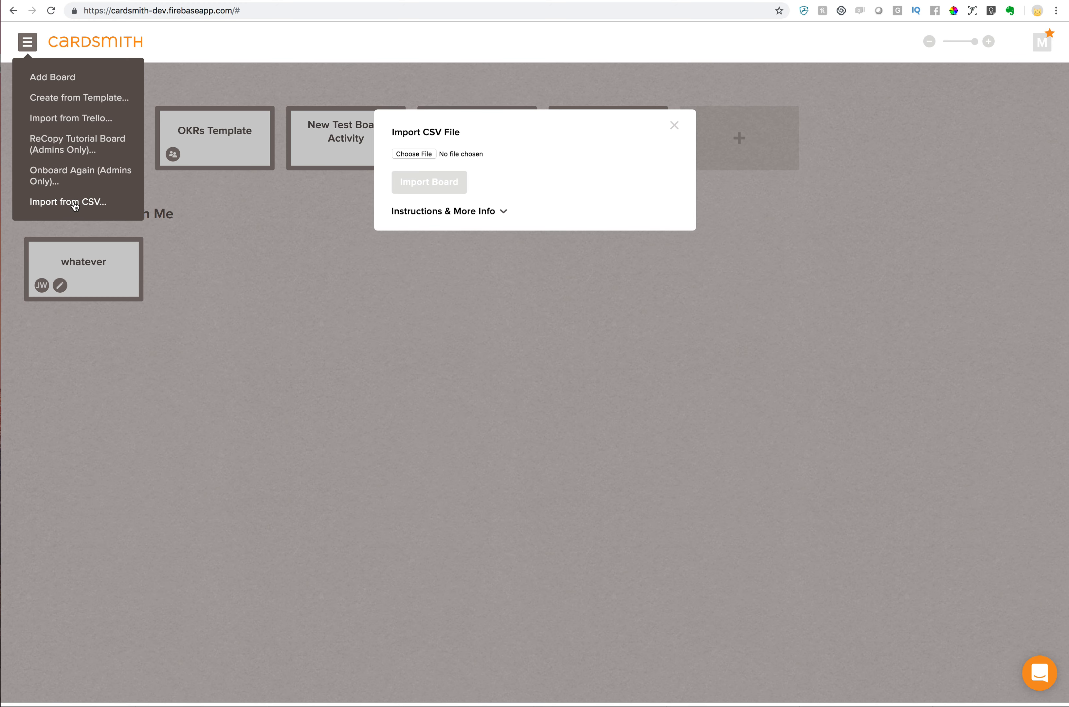
left_click(413, 153)
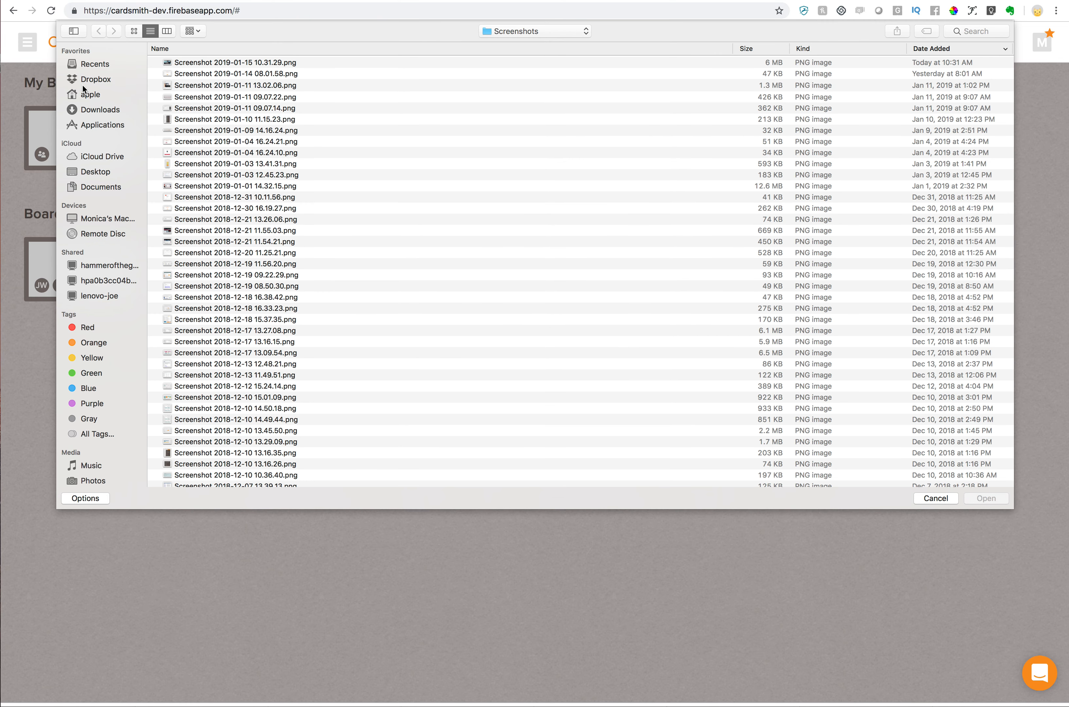
left_click(98, 109)
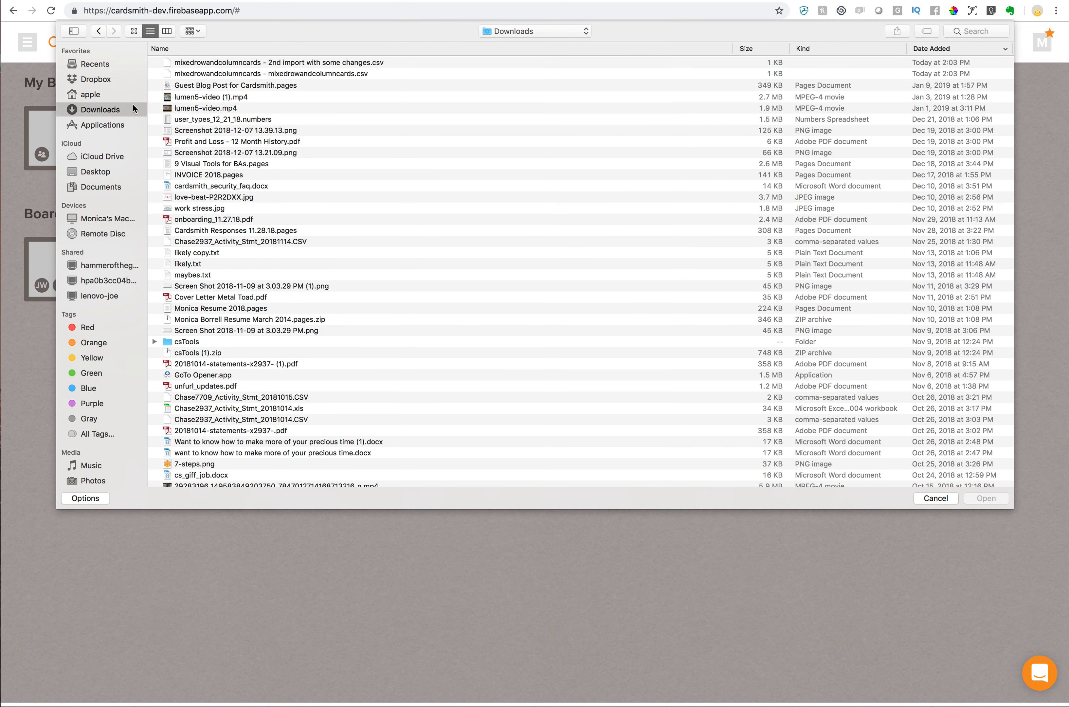
double_click(238, 75)
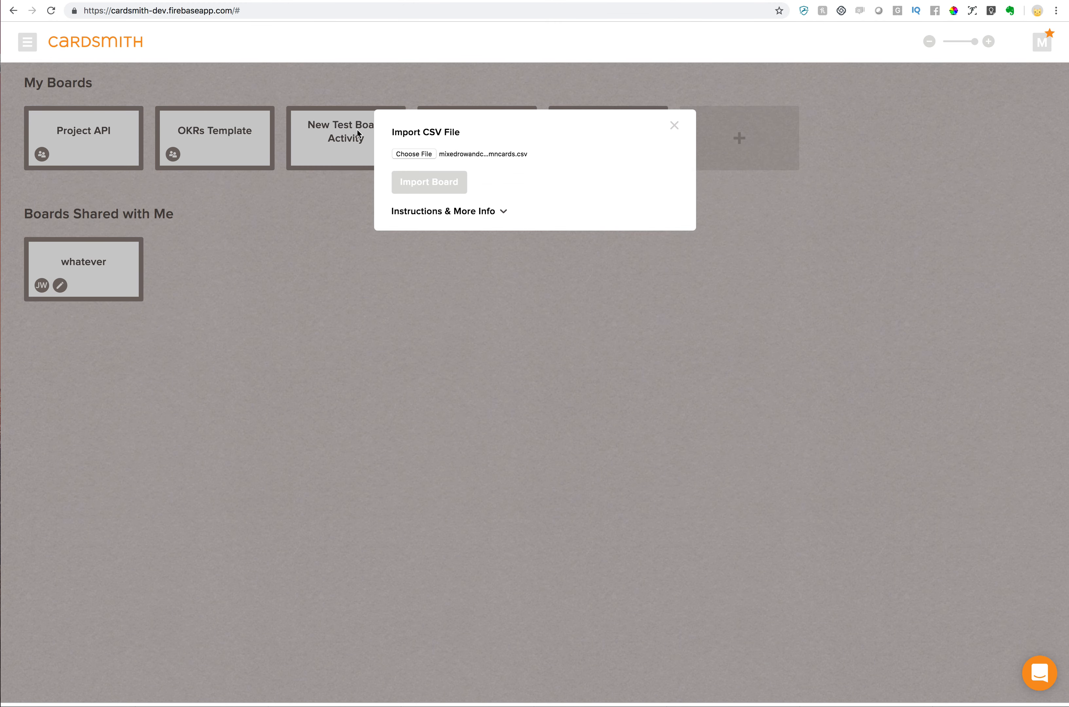
left_click(438, 189)
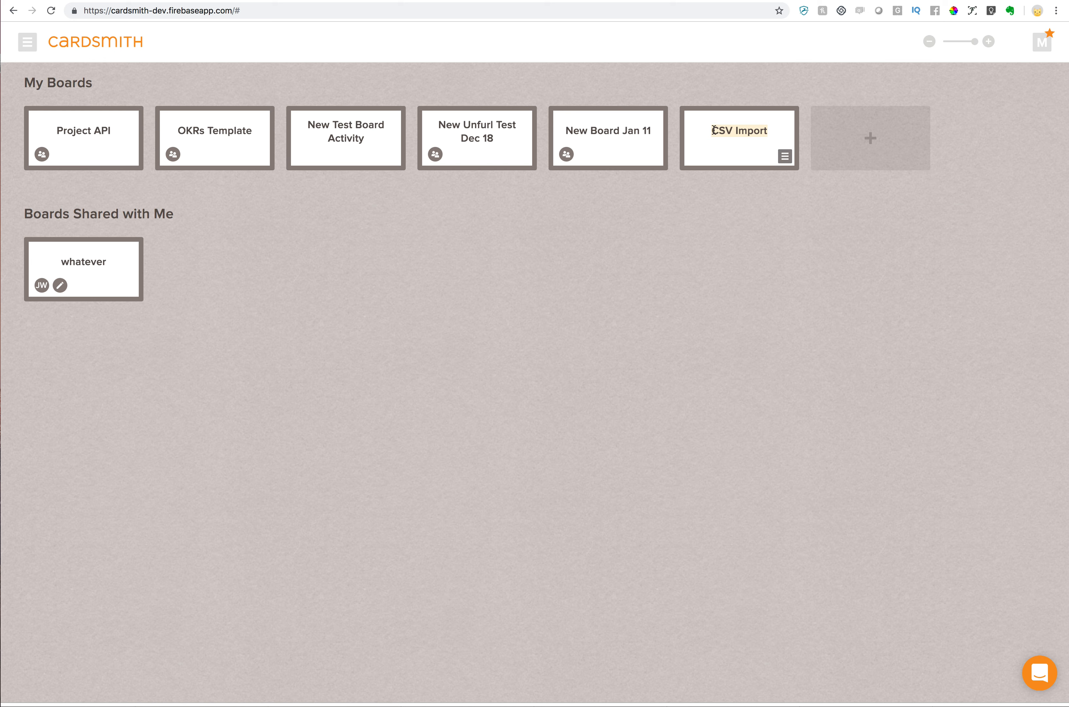
type("Project X")
Open the Project X board and move the Backlog column ahead of INST - 18.26 (12/19-1/1)
left_click(763, 161)
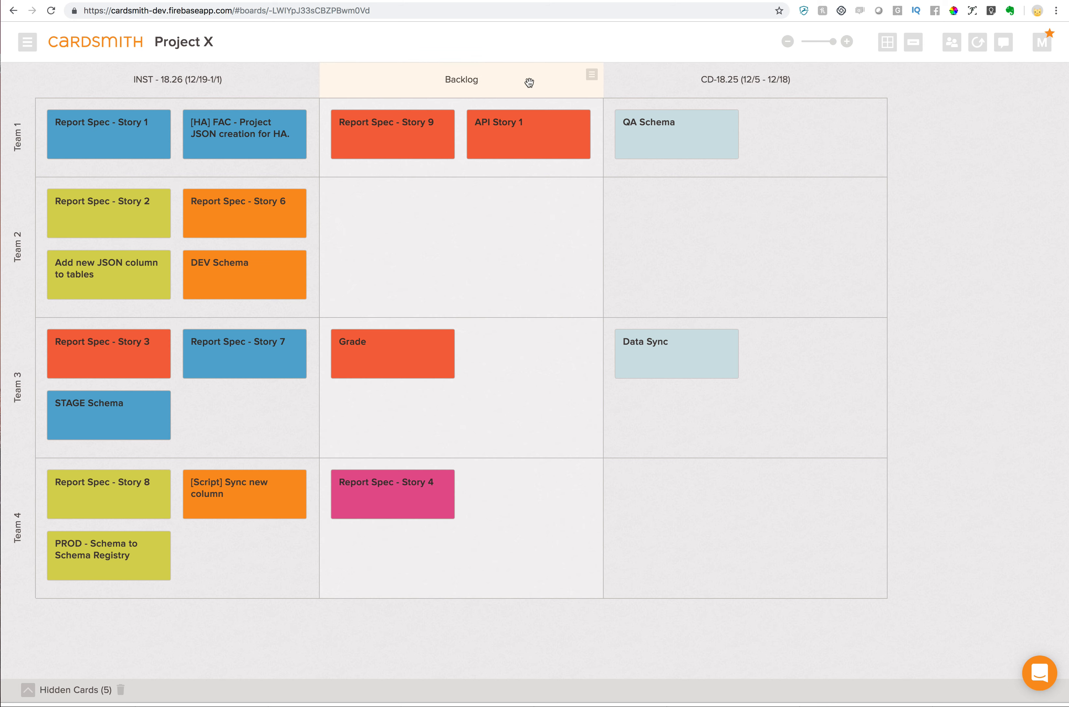
mouse_move(537, 79)
left_mouse_down()
mouse_move(255, 75)
mouse_move(541, 69)
left_mouse_up()
left_click_drag(246, 78, 700, 68)
left_click_drag(300, 76, 464, 134)
left_click_drag(263, 80, 151, 76)
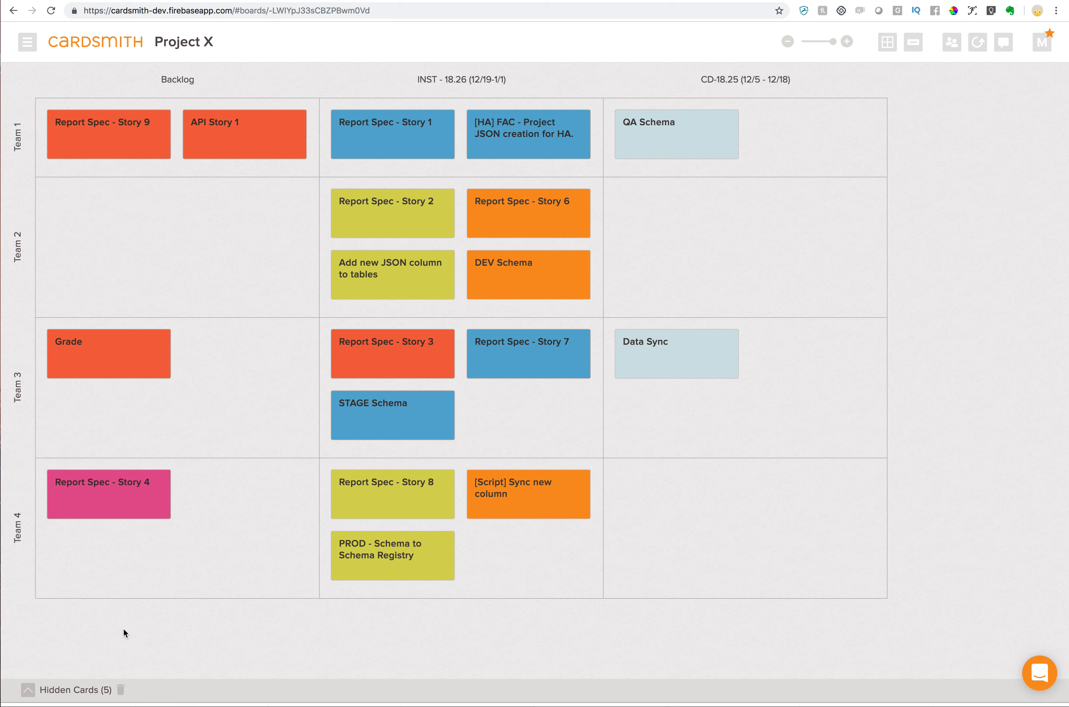
Move the "I have no team!" card out of the hidden cards into the Backlog column's Team 2 row
left_click(28, 690)
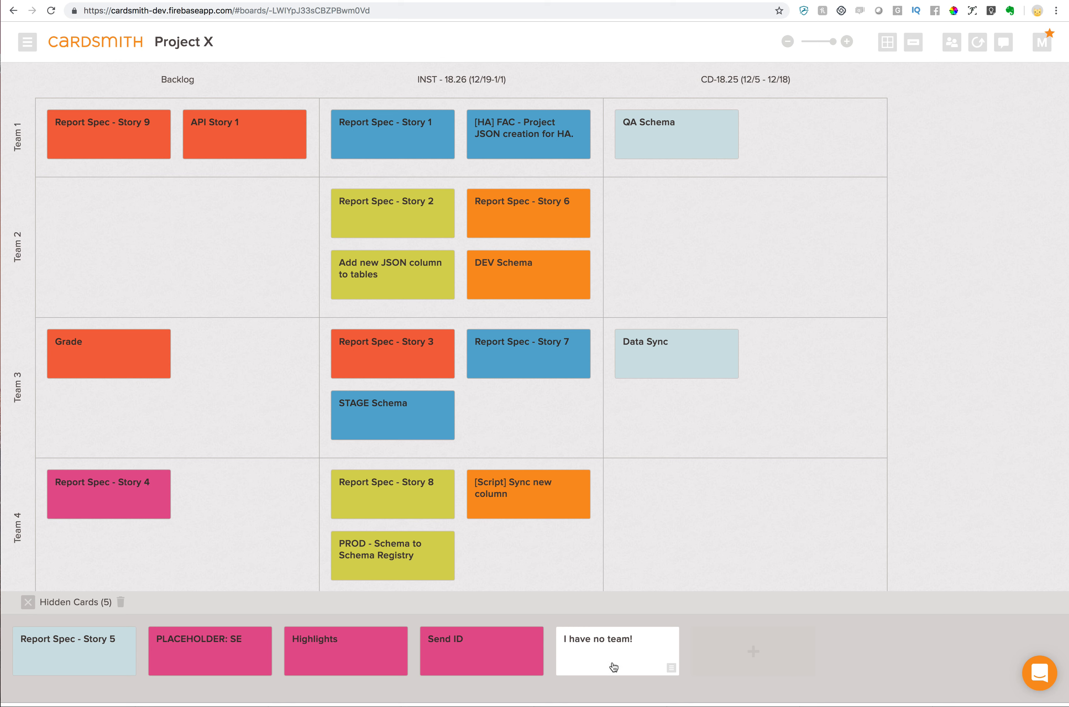
left_click_drag(599, 678, 80, 217)
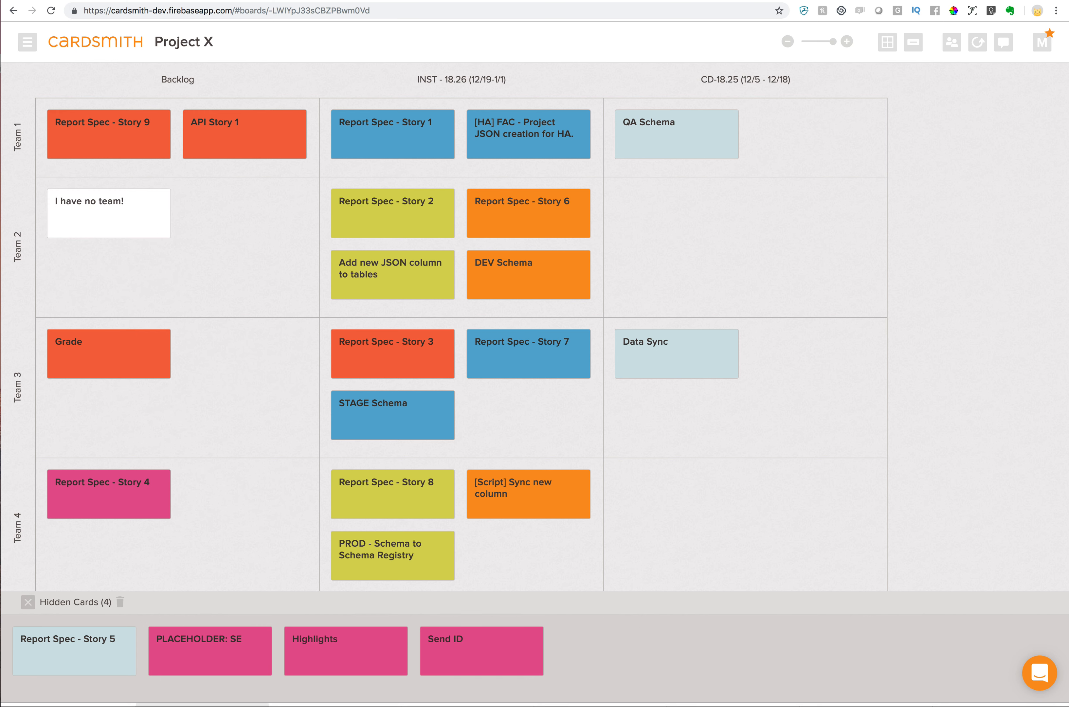
left_click(27, 603)
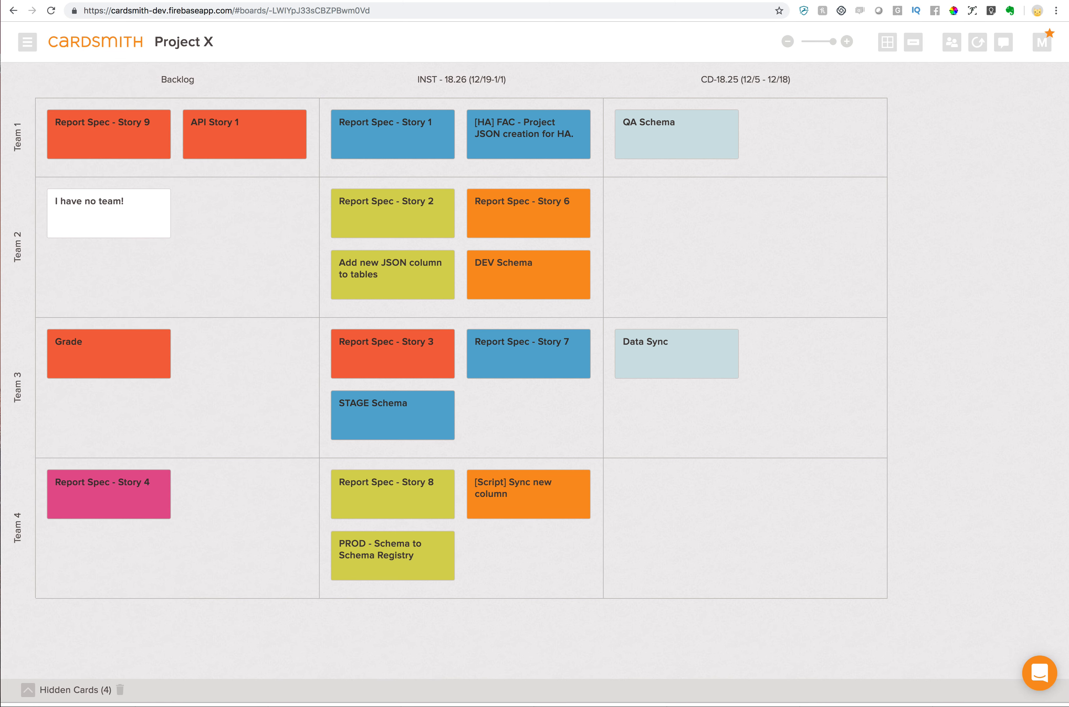
Review the "2nd import with some changes" sheet in Google Sheets, including the change notes beside the Color column
key("super+grave")
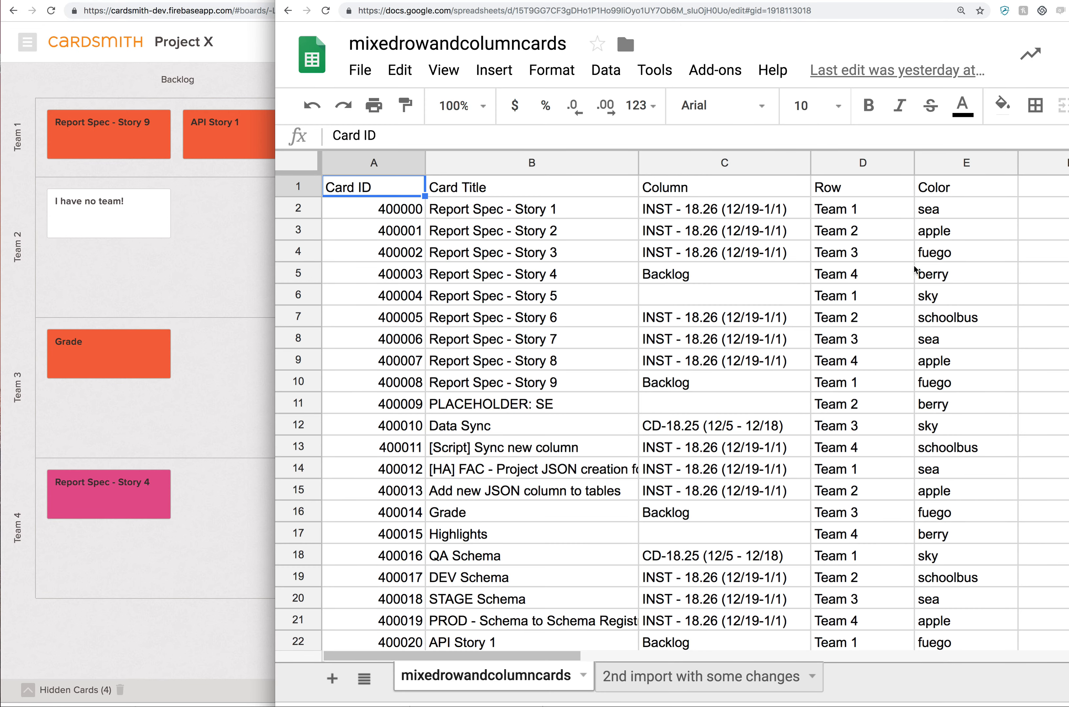
left_click(688, 683)
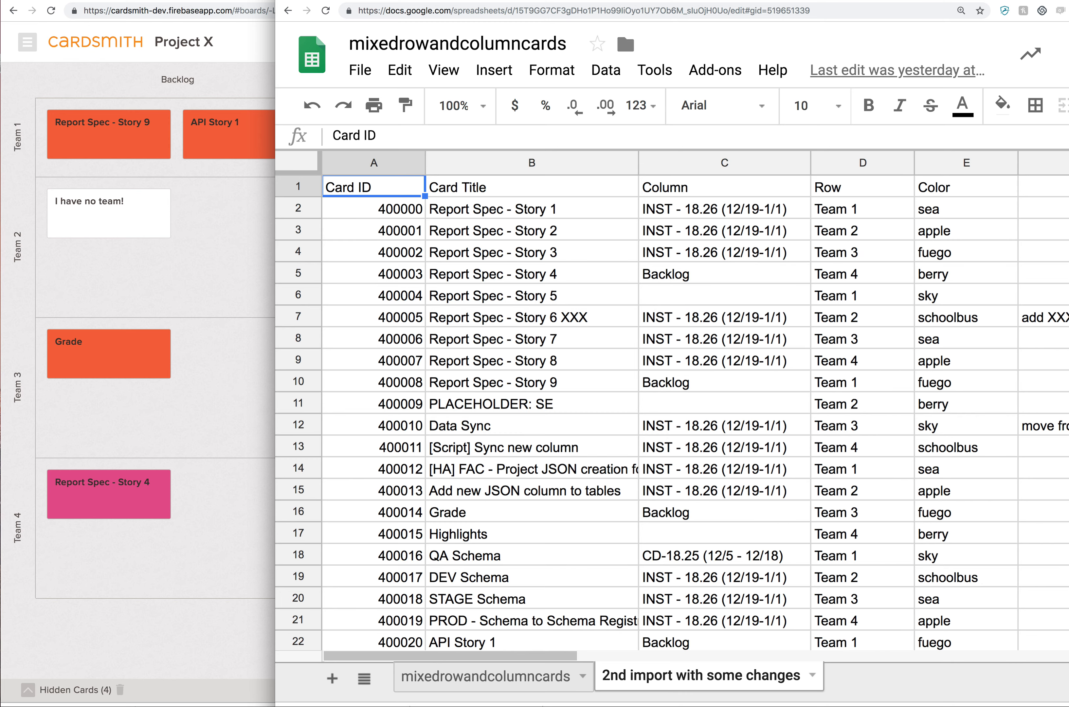
left_click_drag(642, 1, 451, 1)
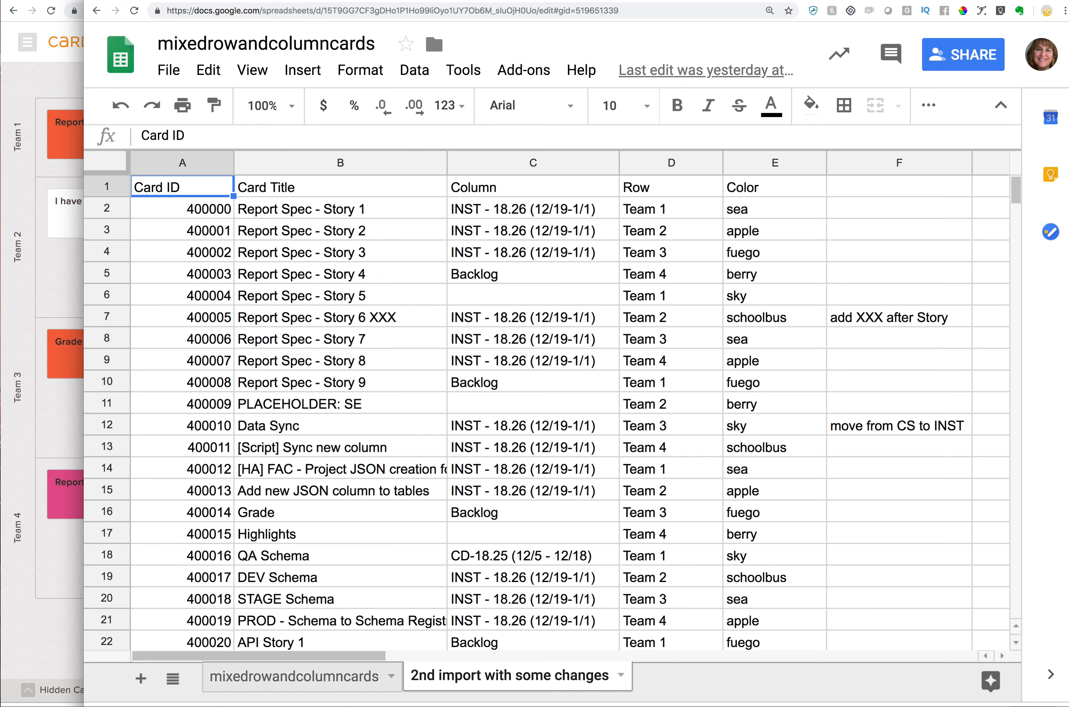
left_click(40, 179)
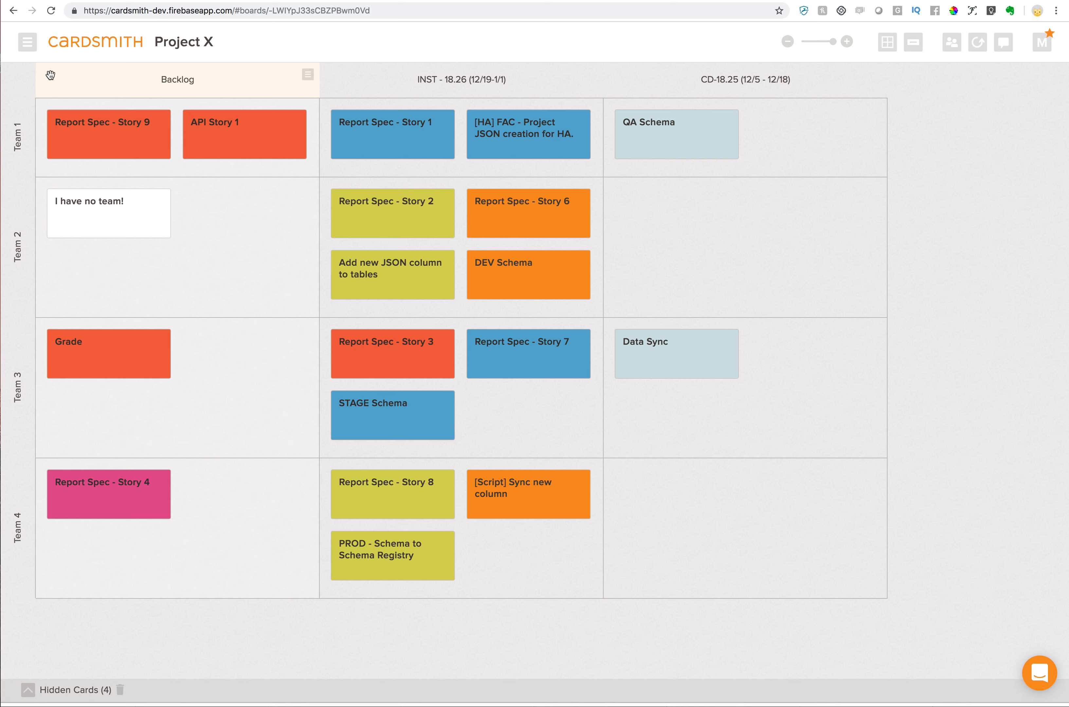
Import cards into the Project X board from "mixedrowandcolumncards - 2nd import with some changes.csv" in Downloads
left_click(27, 42)
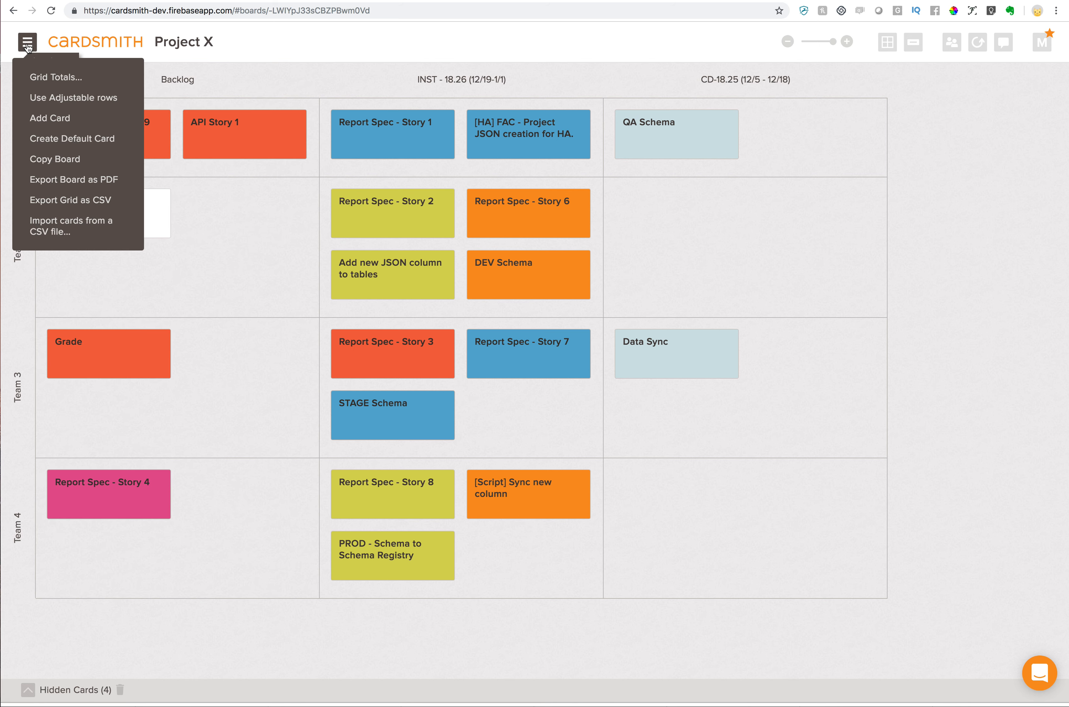
left_click(52, 226)
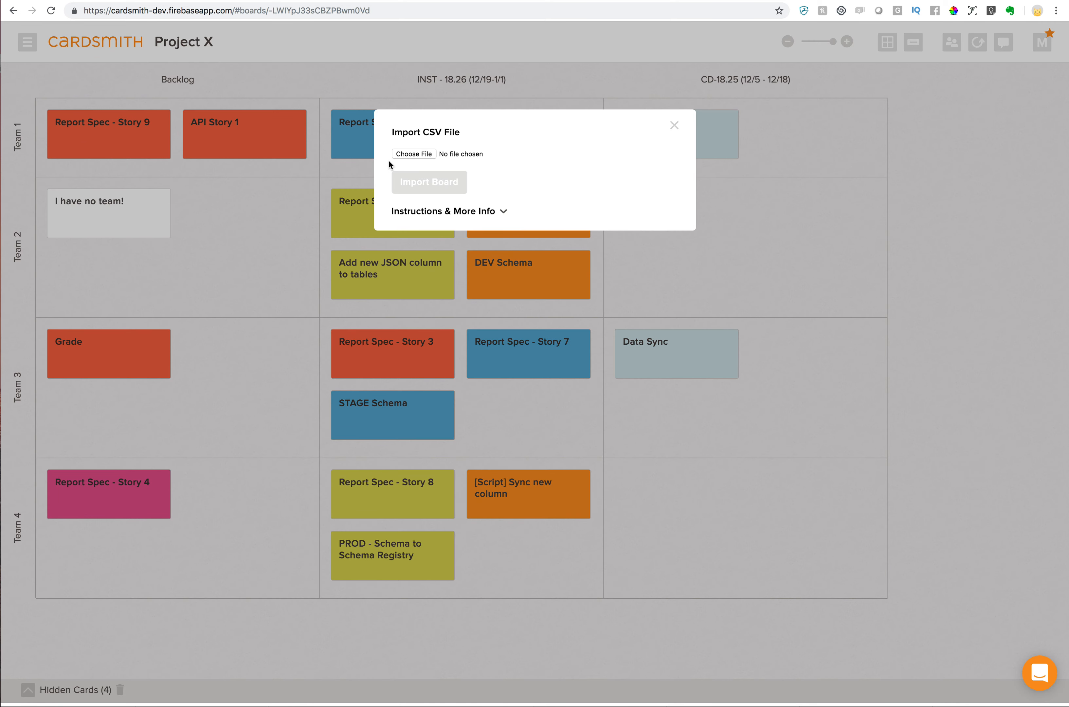
left_click(407, 155)
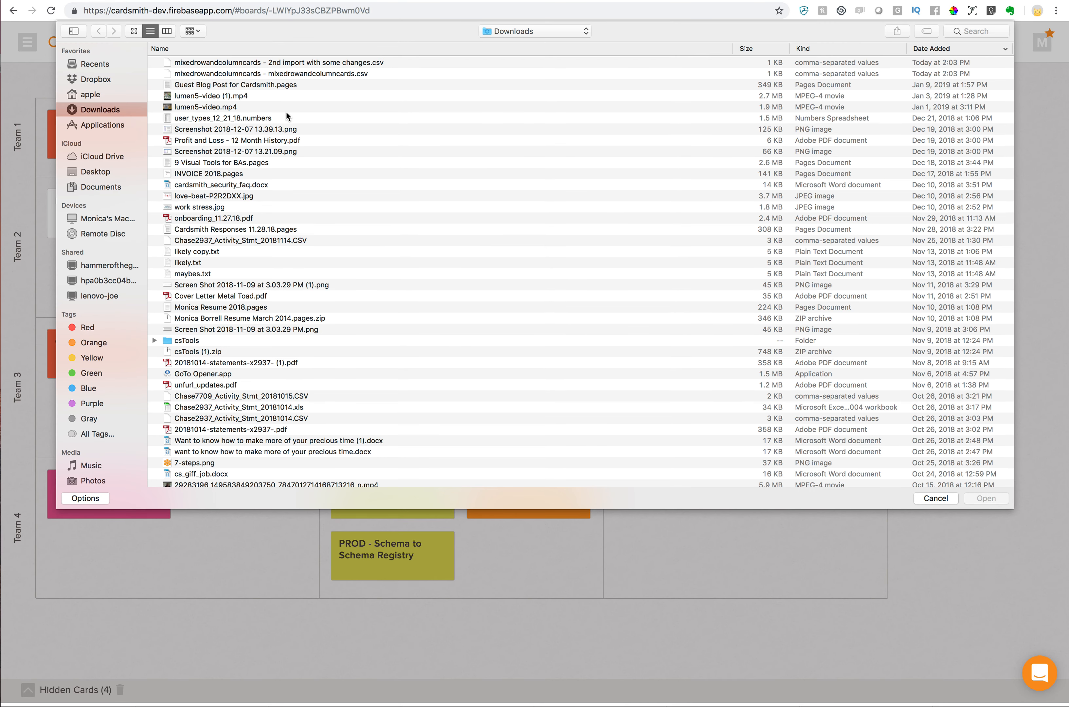
left_click(270, 66)
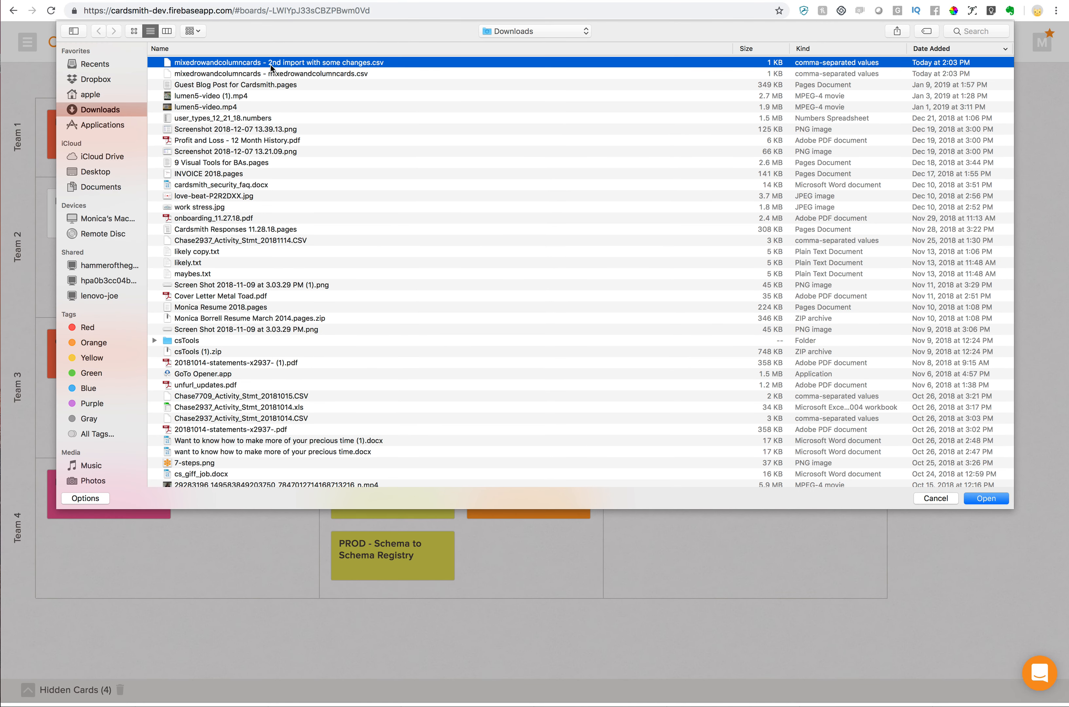
double_click(270, 64)
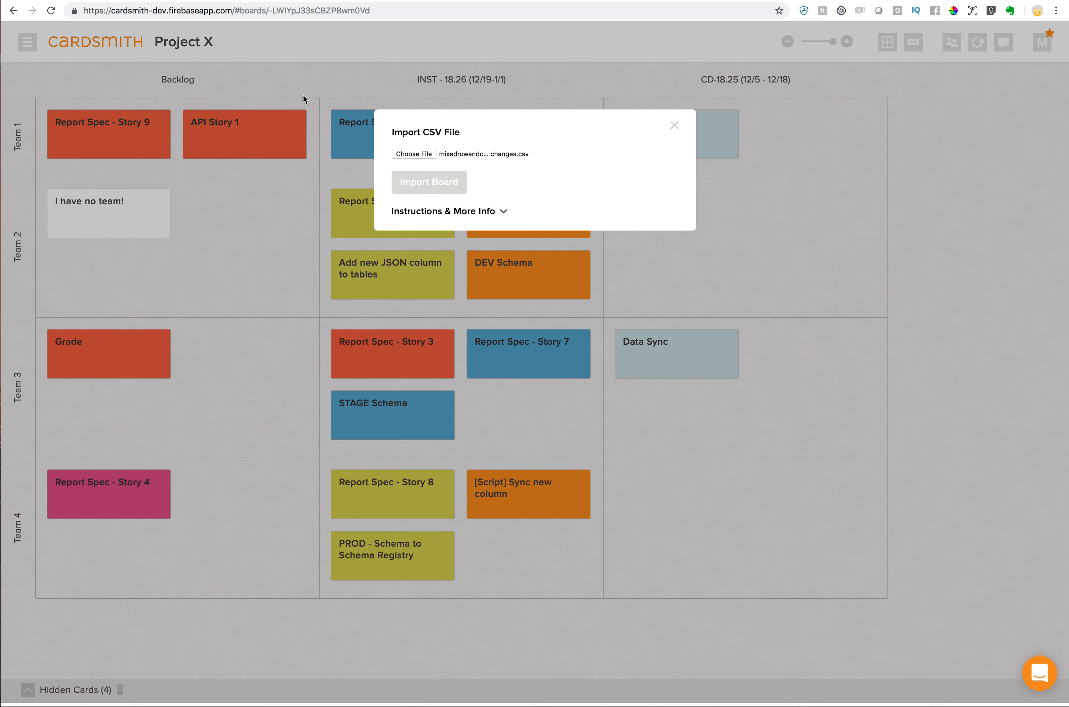
left_click(425, 183)
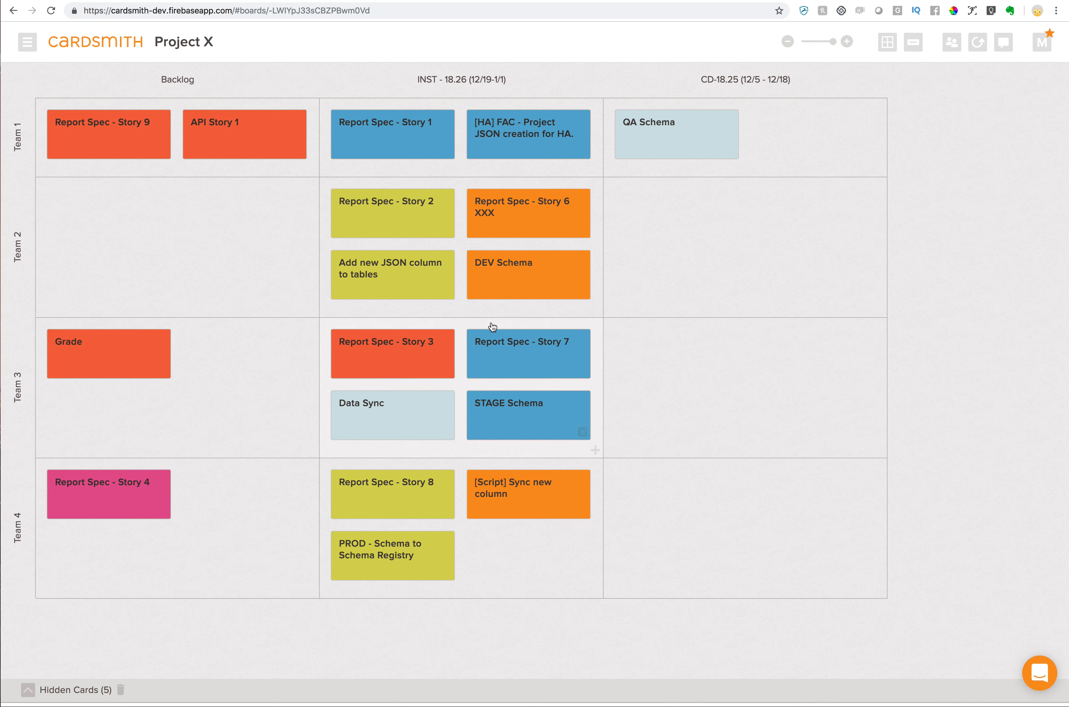
Check the Data Sync row in the spreadsheet and search the Project X board page for "data"
key("super+grave")
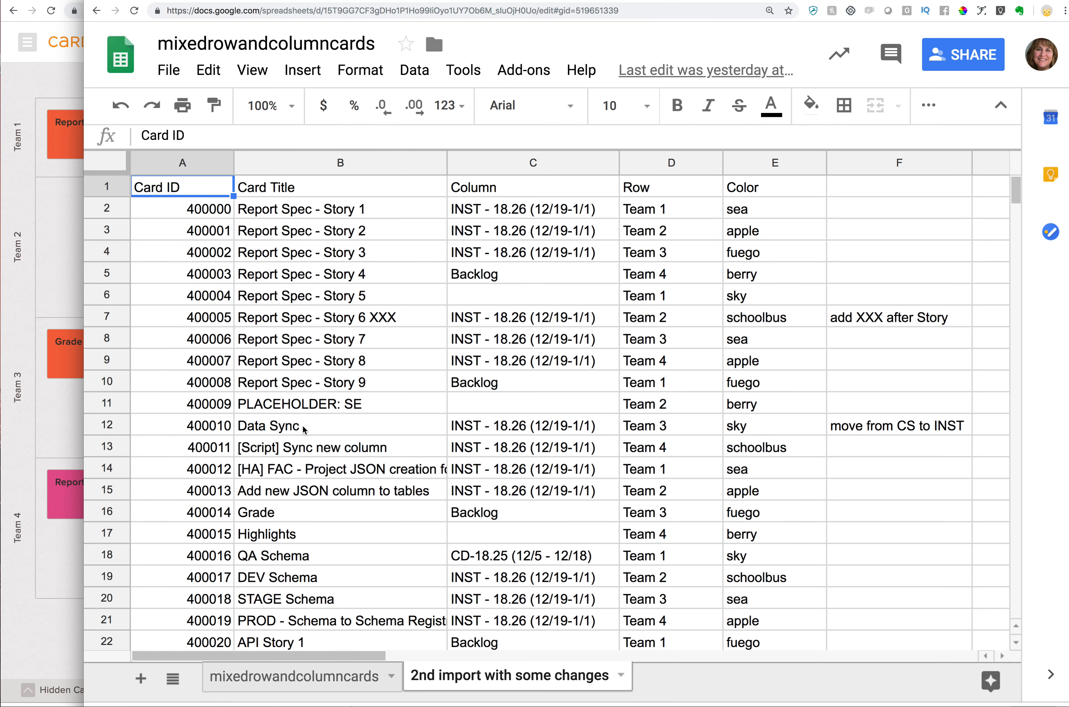
key("super+grave")
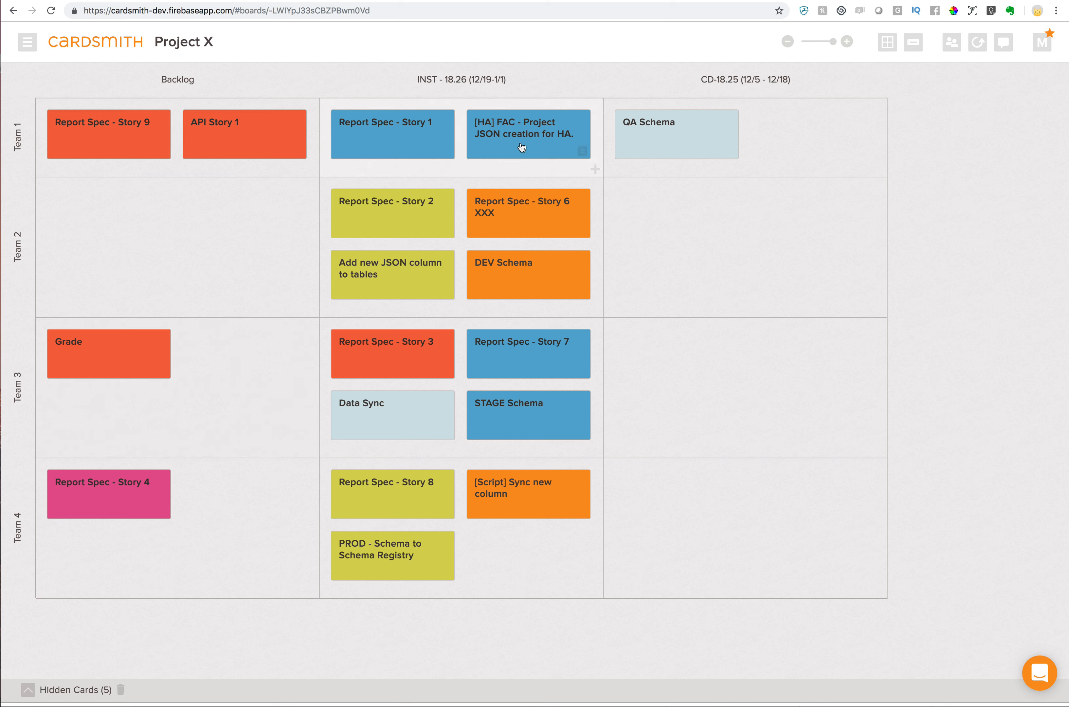
key("super+f")
type("data")
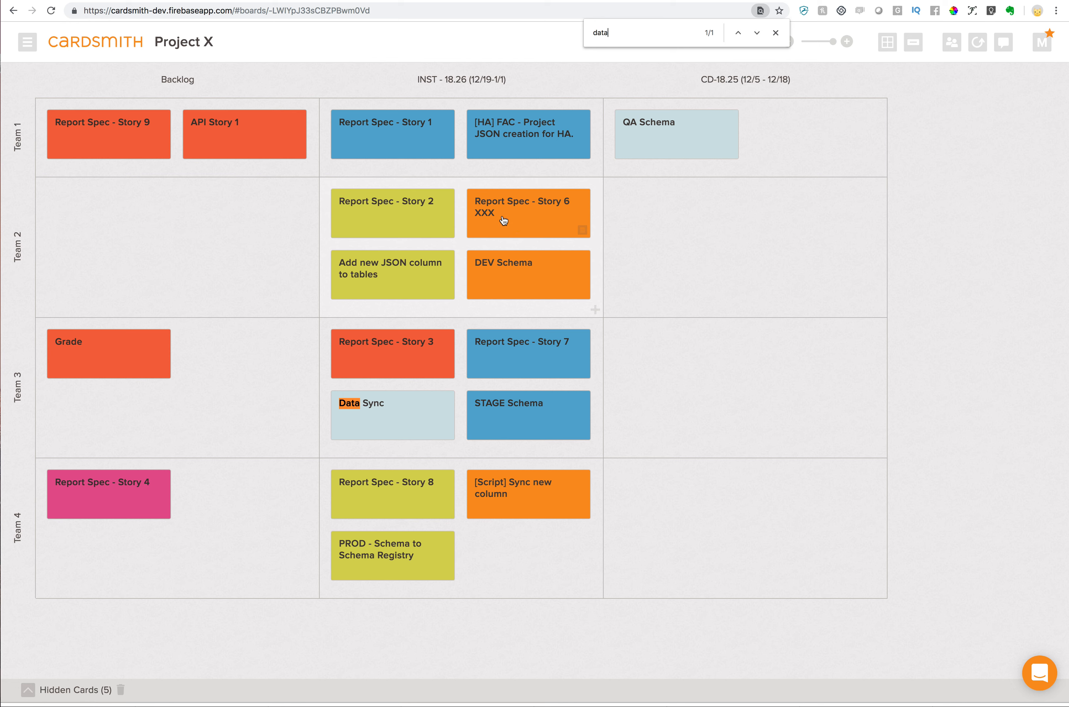
left_click(68, 346)
Change the Report Spec - Story 1 card's color to light blue, matching the Data Sync card
left_click(447, 154)
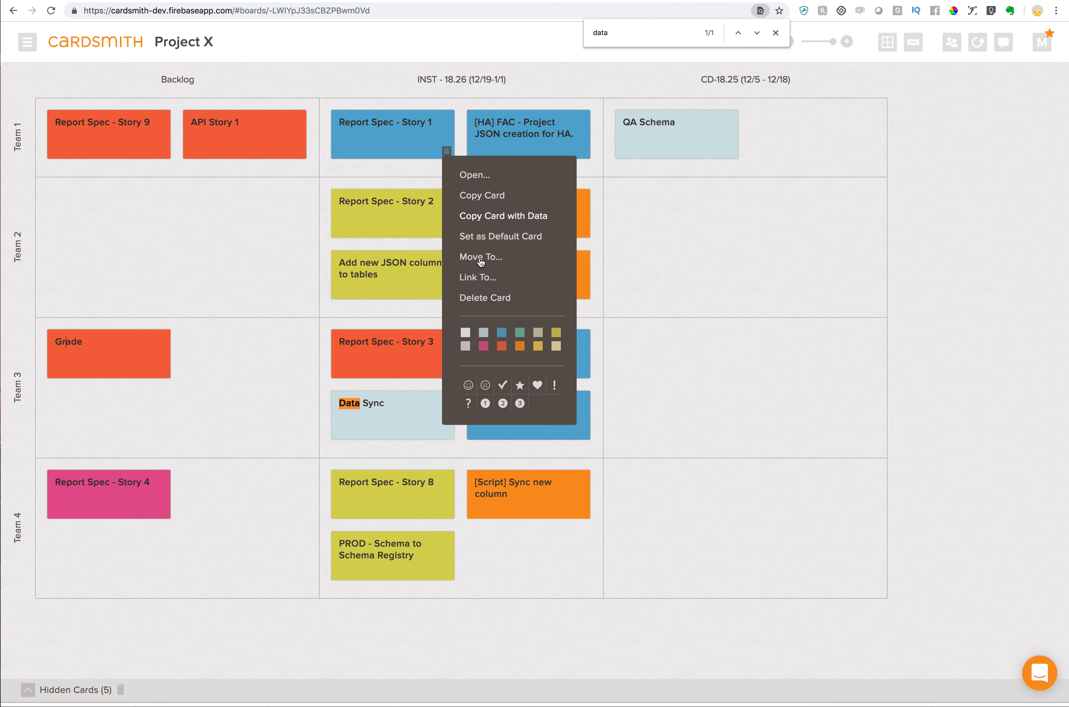
left_click(483, 333)
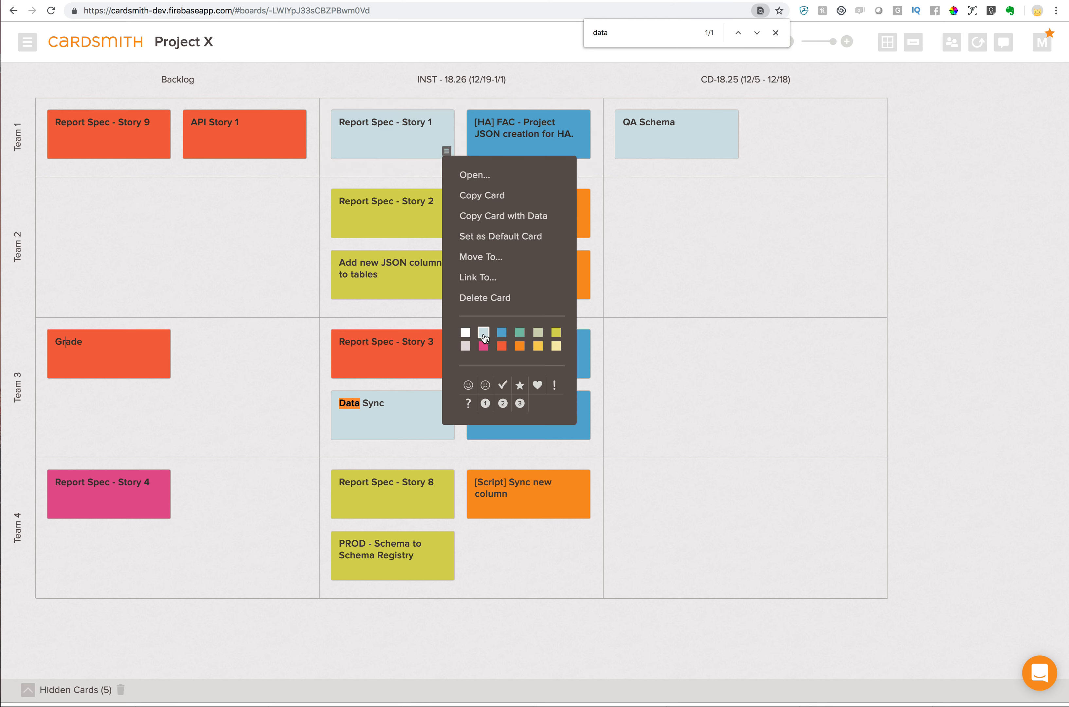